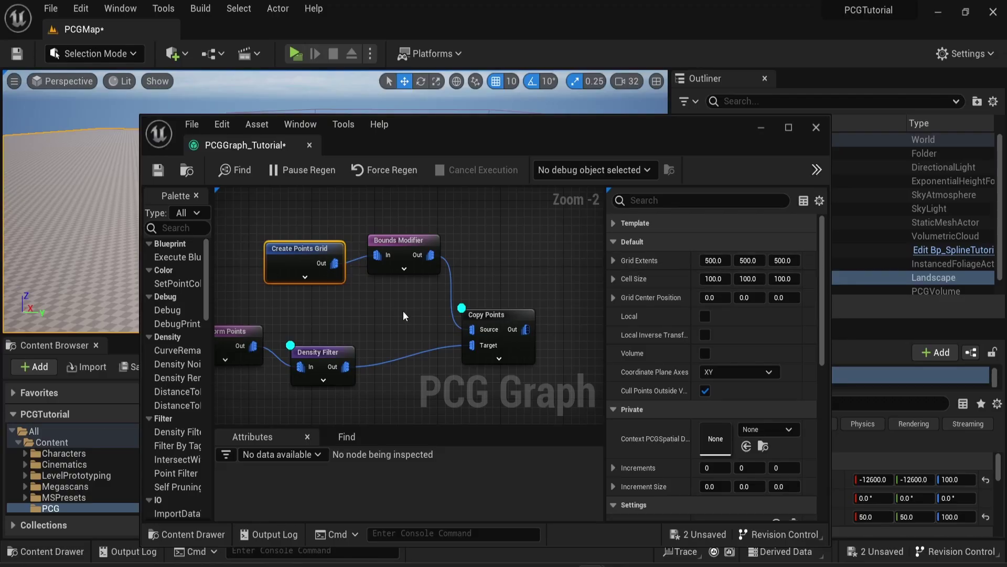
Turn off Cull Points Outside Volume on Create Points Grid and minimize the graph editor
left_click(704, 391)
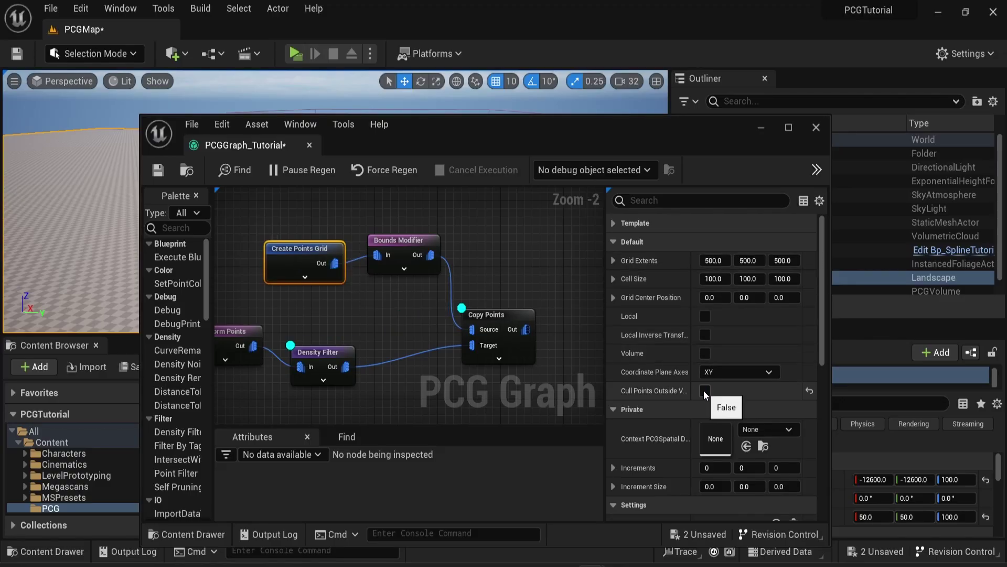
left_click(759, 126)
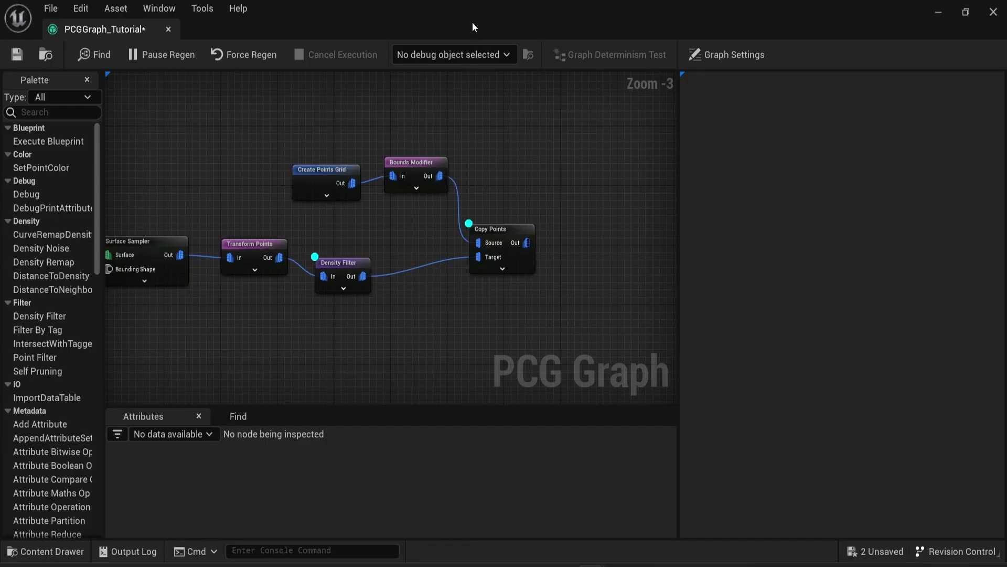
Float the PCG Graph editor over the level and review the Density Filter and Copy Points details
mouse_move(473, 22)
left_mouse_down()
mouse_move(639, 154)
mouse_move(361, 207)
mouse_move(703, 207)
left_mouse_up()
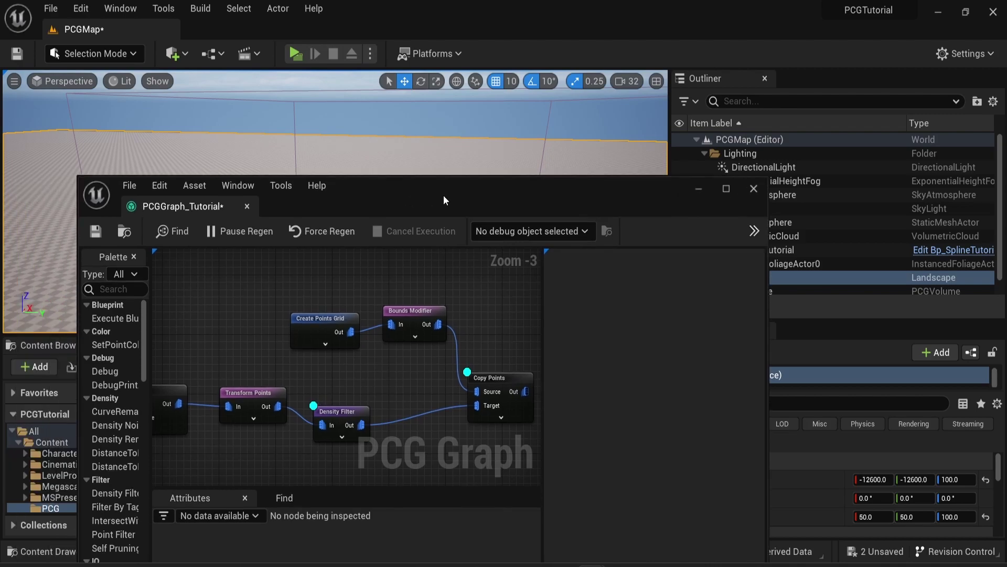
left_click(598, 425)
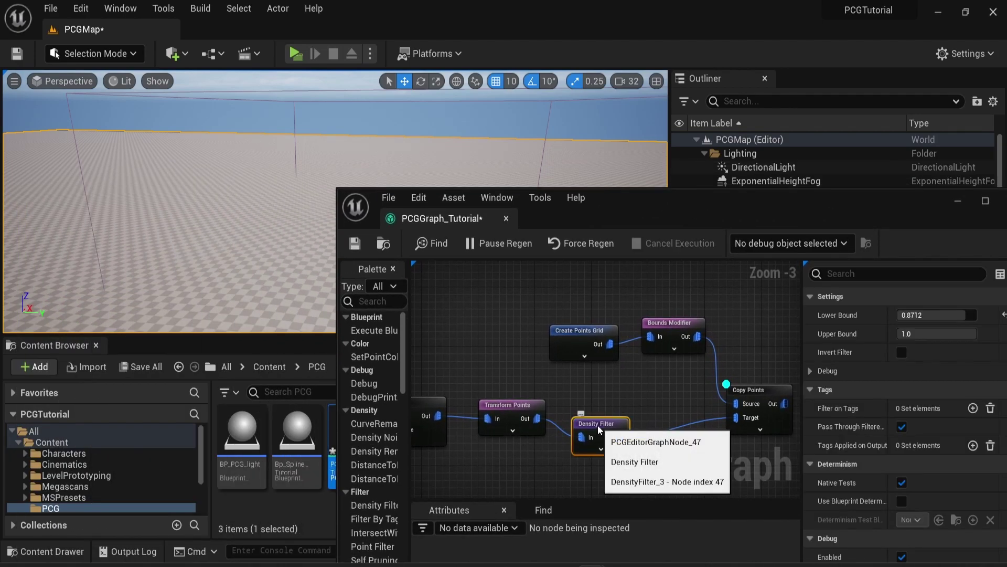
left_click(739, 395)
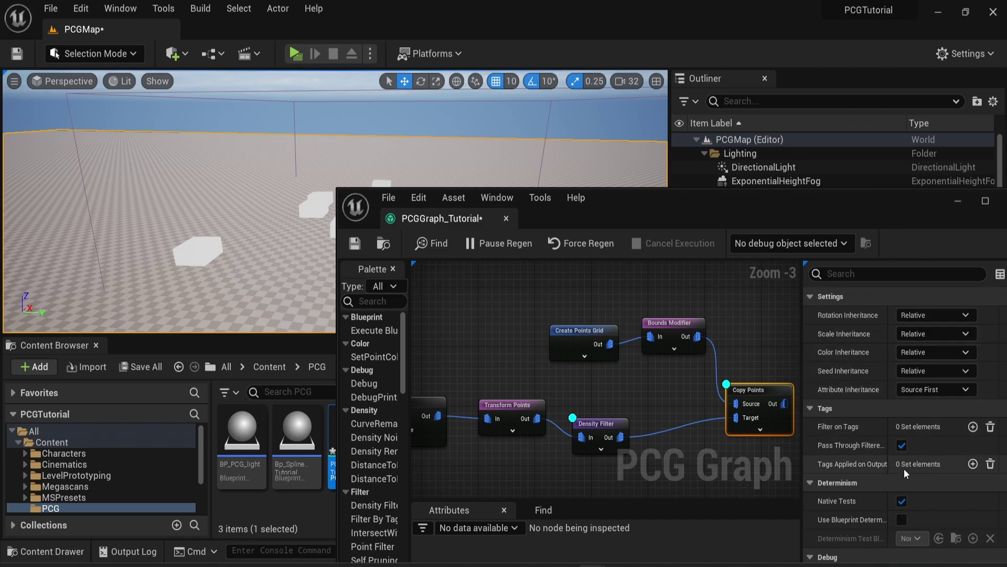
Check Cull Points Outside Volume on Create Points Grid again, after briefly hiding the graph window
left_click(589, 339)
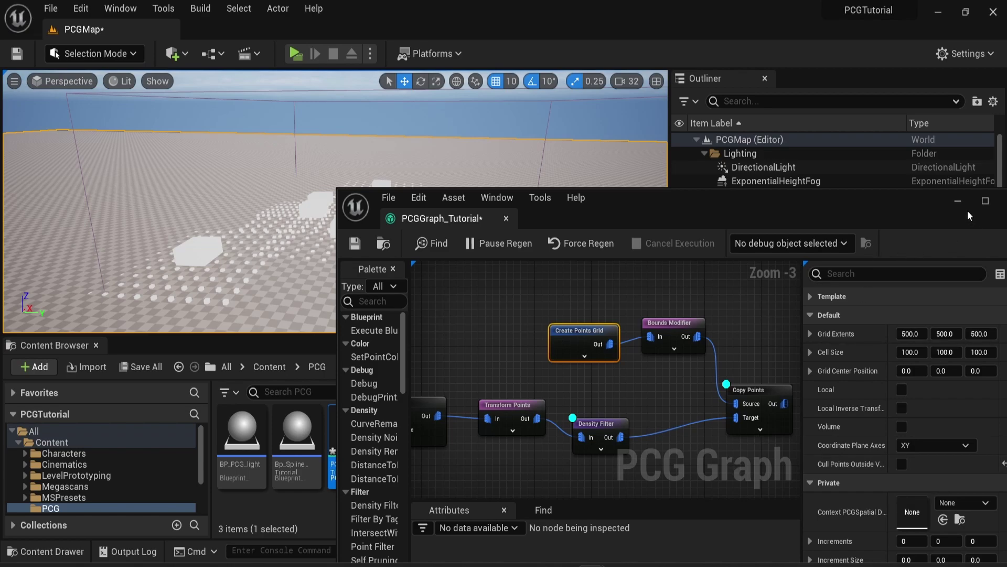
left_click(957, 202)
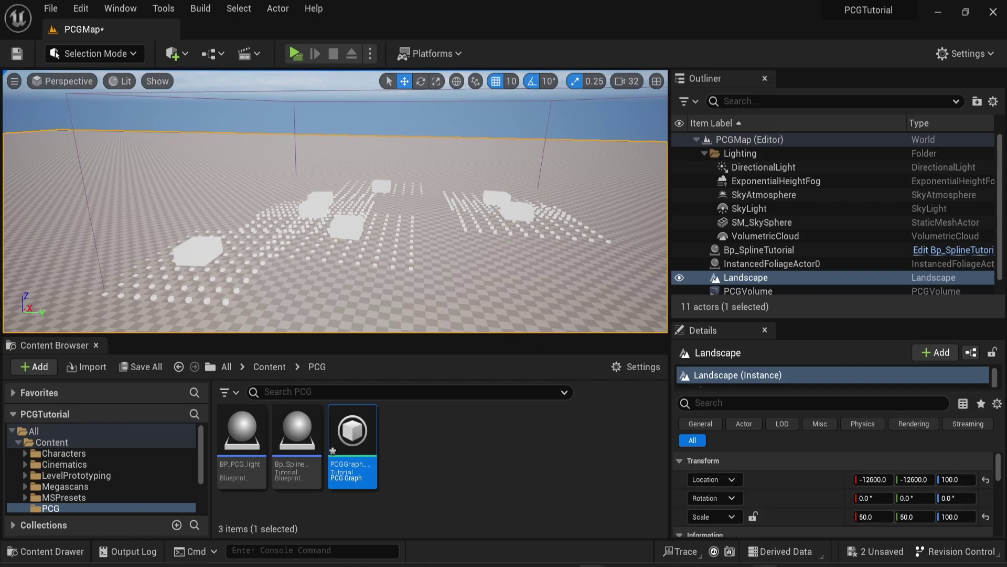
left_click(621, 535)
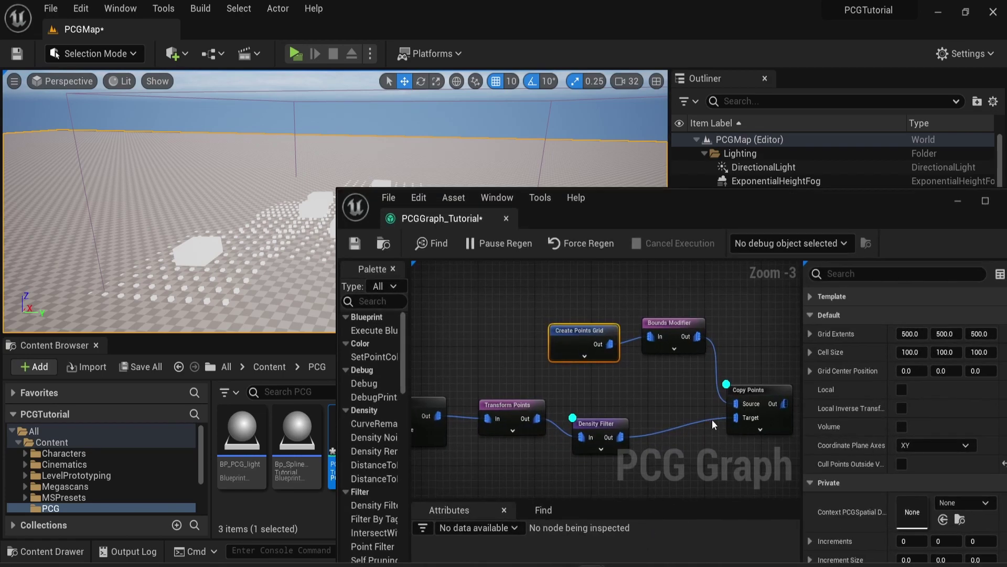
left_click(901, 465)
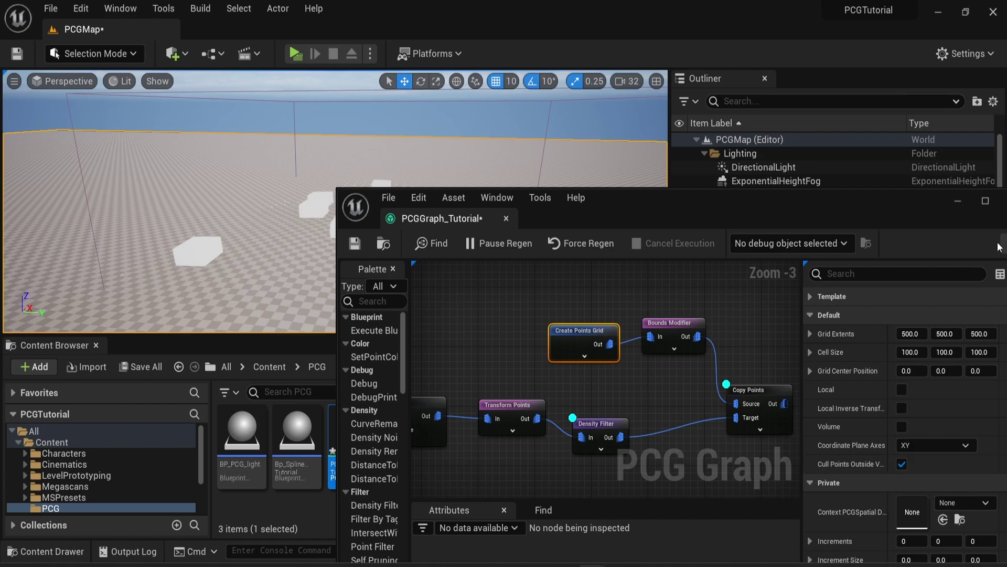
Move the graph window aside and uncheck Cull Points Outside Volume on Create Points Grid again
left_click(985, 202)
right_click_drag(446, 152, 496, 219)
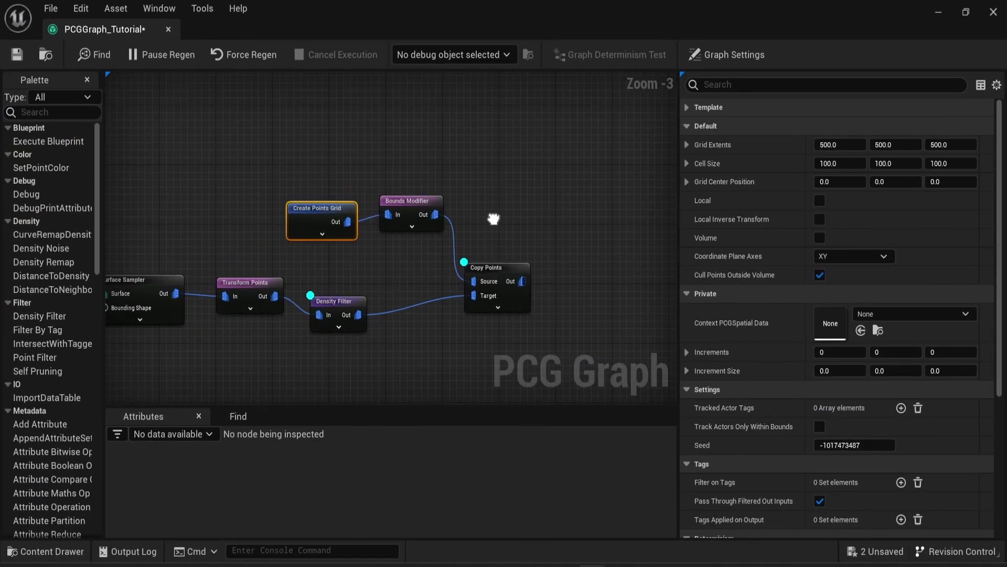
scroll(495, 220, "up", 1)
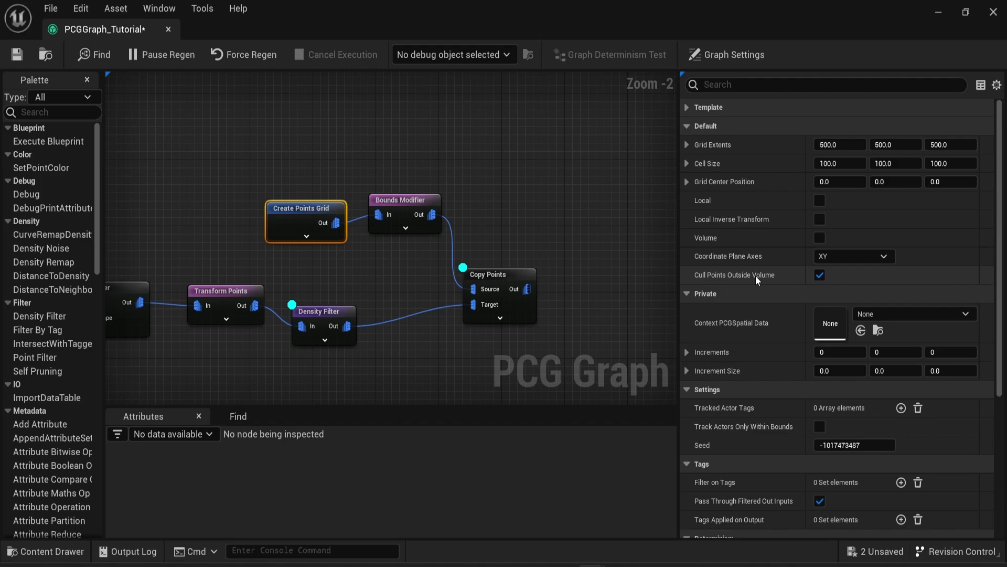
mouse_move(568, 21)
left_mouse_down()
mouse_move(258, 291)
mouse_move(657, 150)
mouse_move(532, 331)
mouse_move(666, 211)
left_mouse_up()
left_click(876, 405)
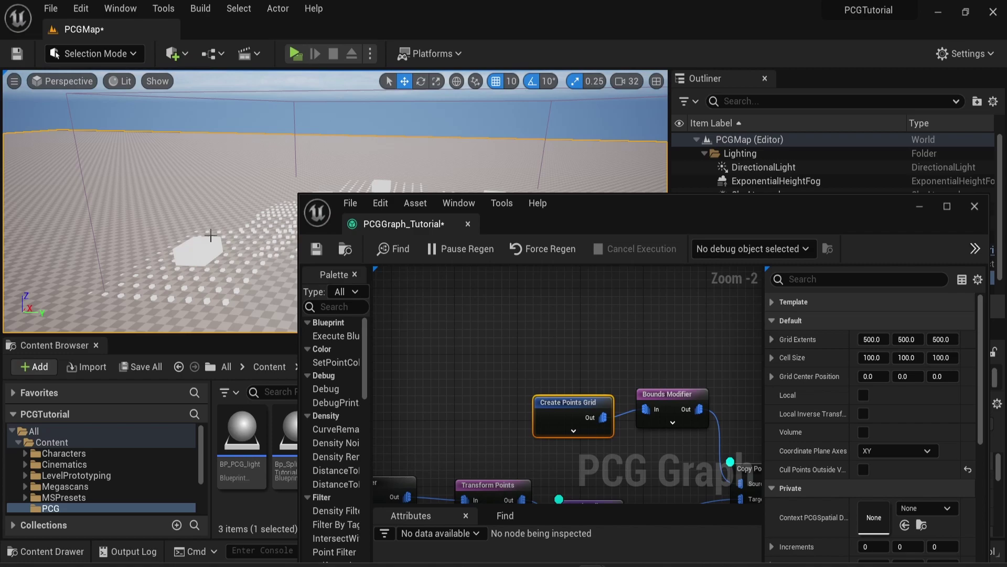
left_click(867, 470)
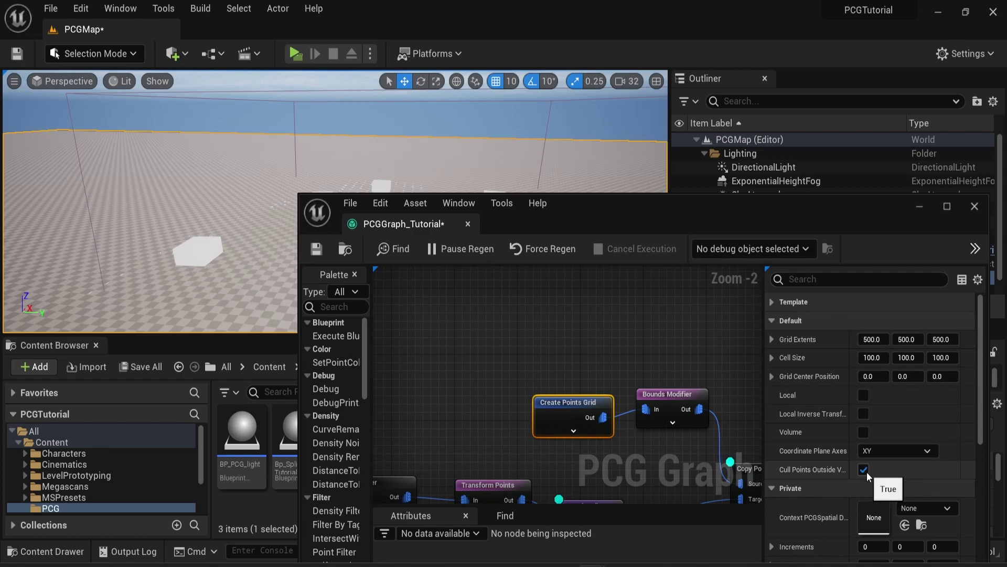
left_click(867, 411)
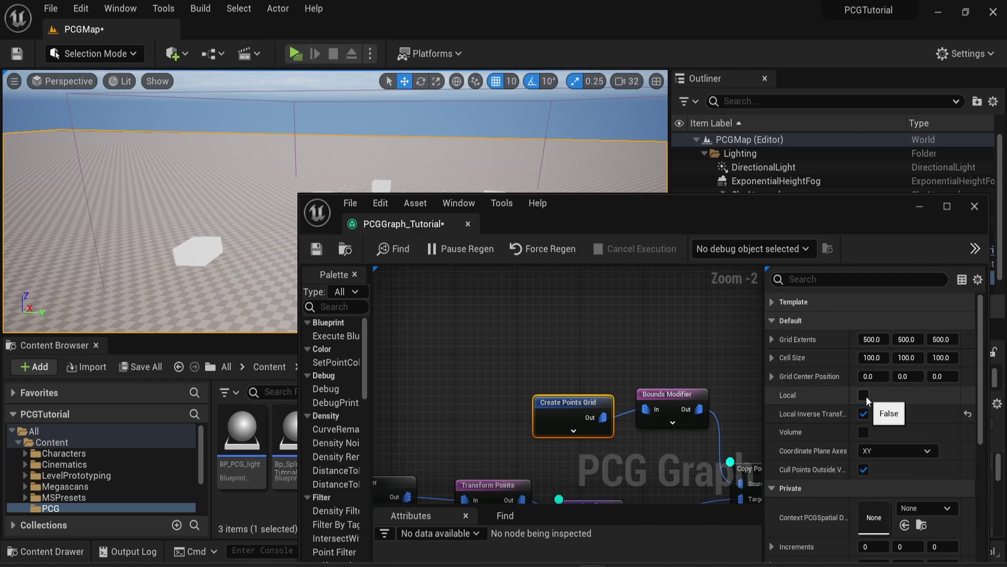
left_click(867, 396)
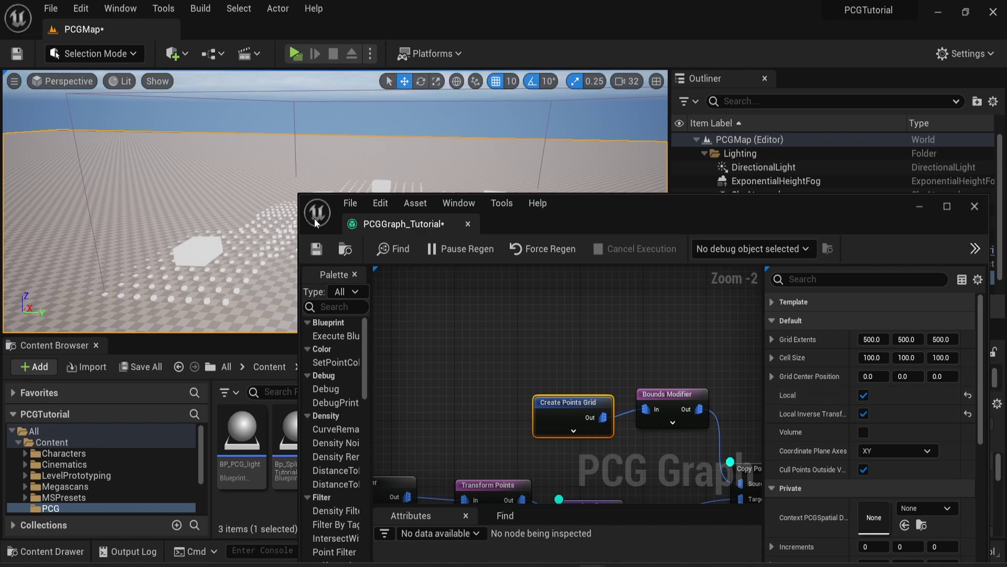
left_click(866, 414)
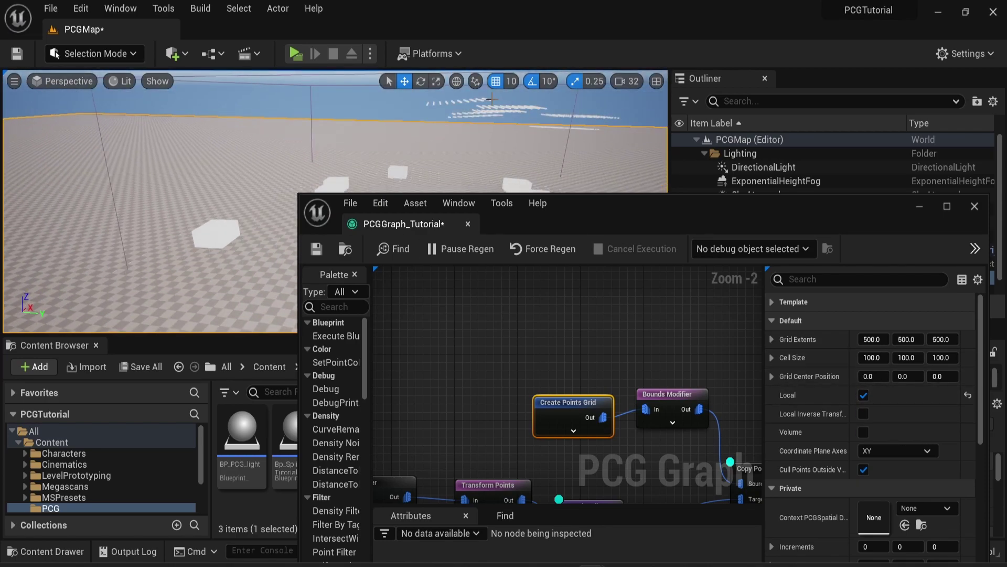
left_click(863, 414)
left_click(863, 415)
left_click(863, 394)
left_click(864, 469)
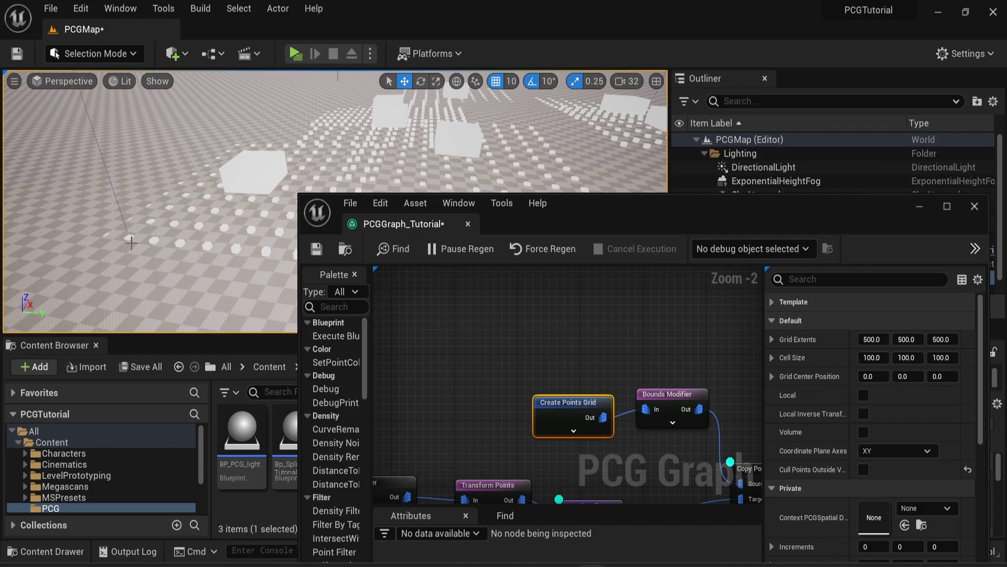
Enable Cull Points Outside Volume, Local Inverse Transform and Local on the Create Points Grid
mouse_move(173, 188)
right_mouse_down()
mouse_move(205, 189)
mouse_move(194, 190)
right_mouse_up()
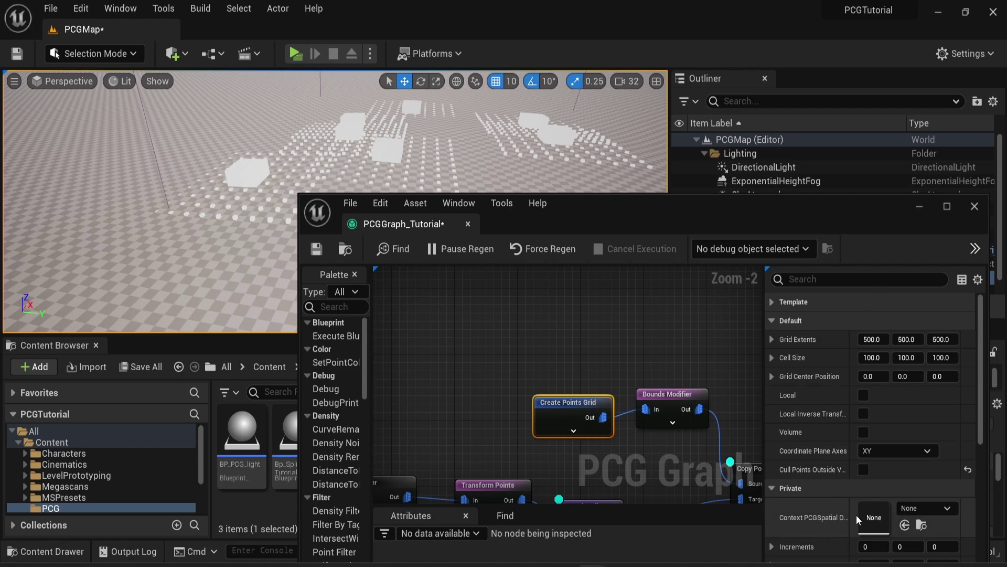
left_click(864, 469)
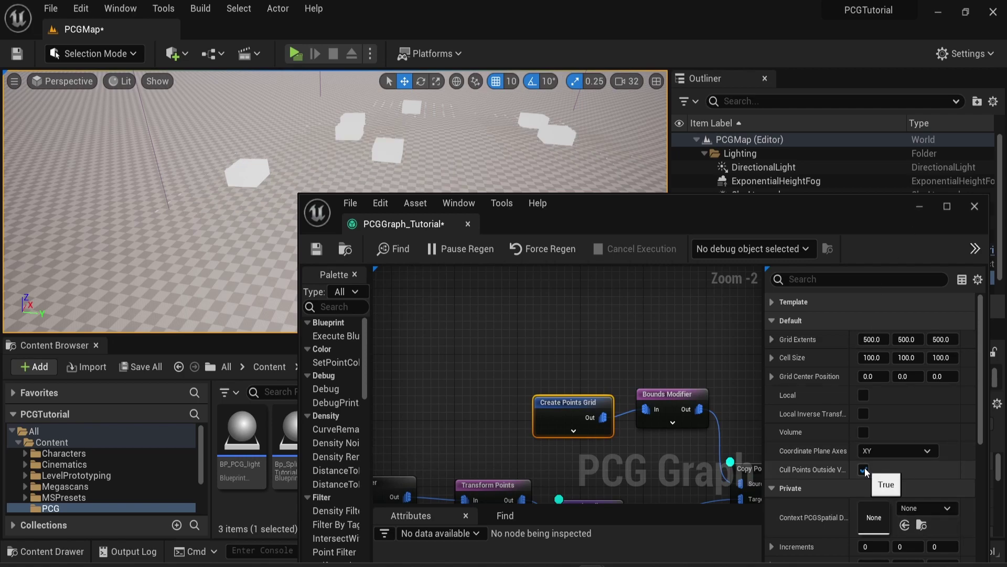
left_click(866, 417)
left_click(862, 395)
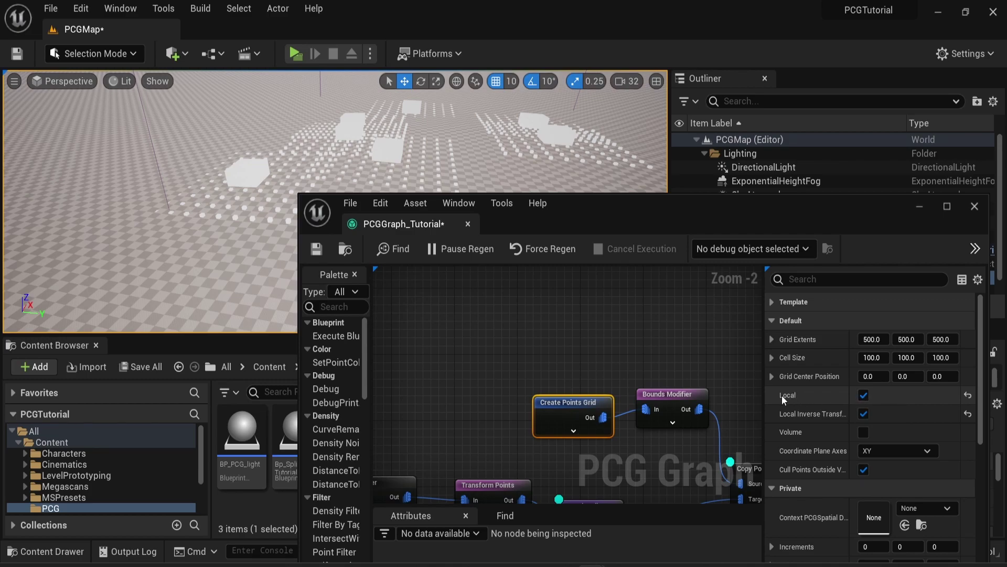
mouse_move(787, 395)
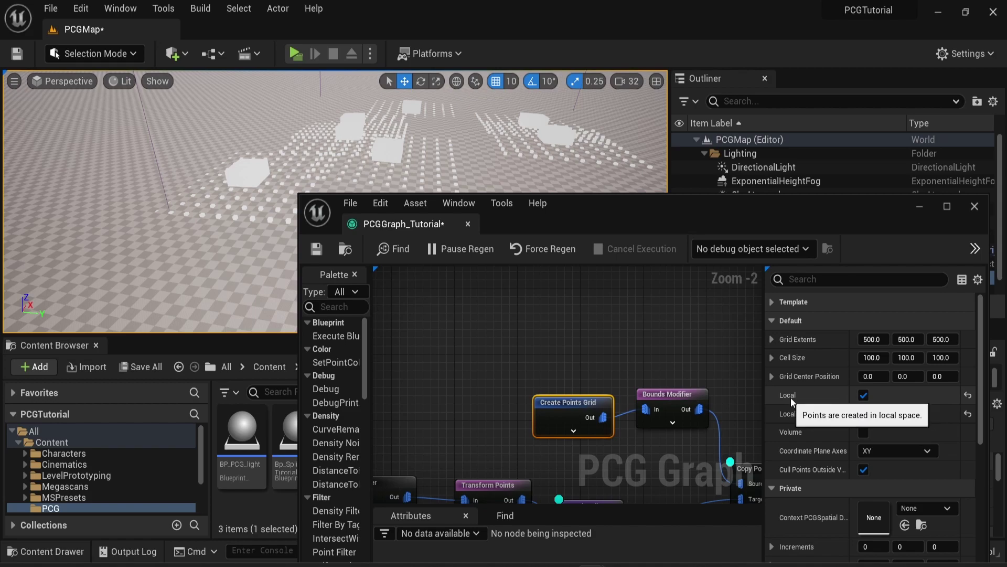
Compare the grid with Local off and on, then minimize the graph editor to view the level
left_click(864, 396)
left_click(865, 396)
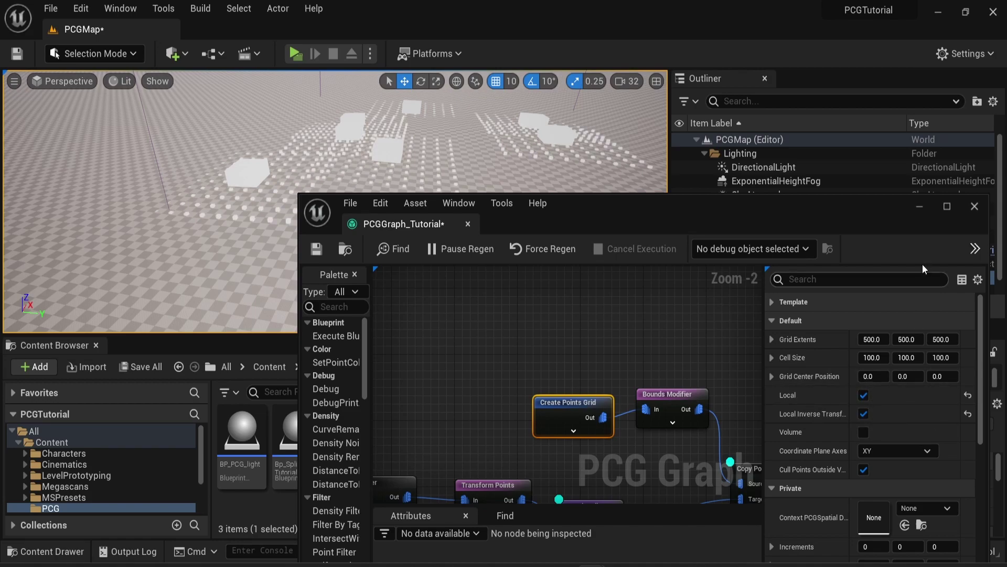
left_click(919, 206)
mouse_move(473, 205)
right_mouse_down()
mouse_move(473, 182)
mouse_move(480, 193)
right_mouse_up()
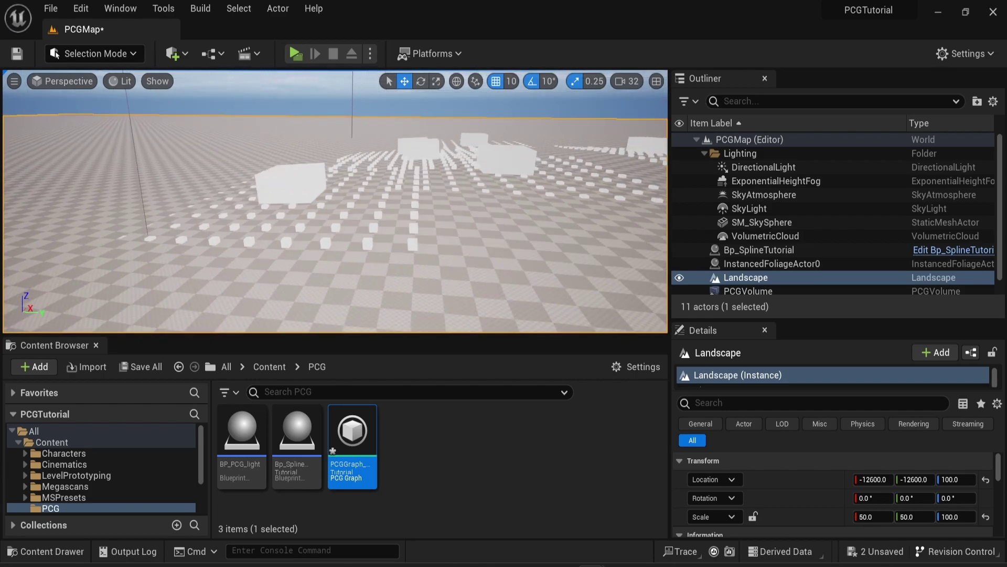
right_click_drag(499, 231, 499, 231)
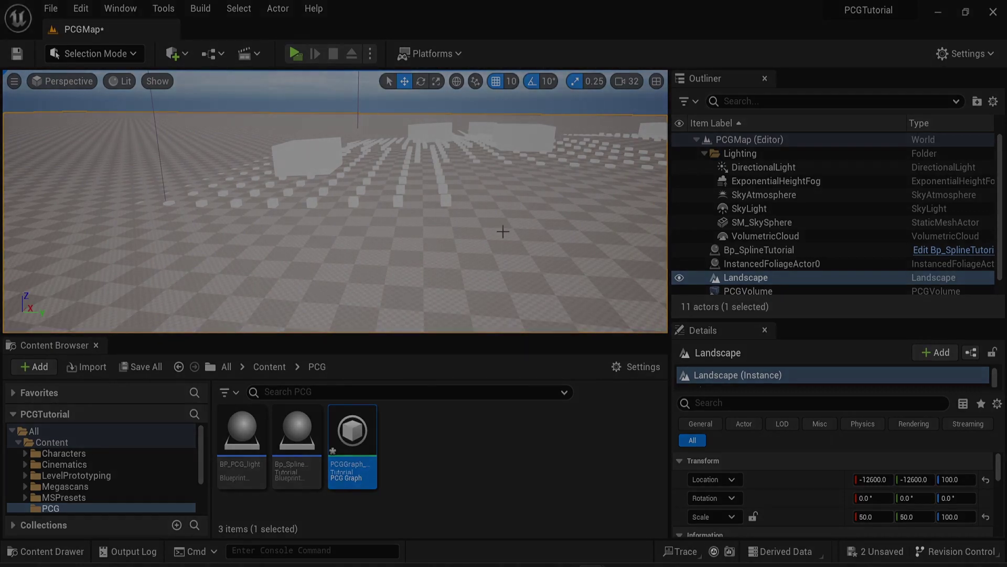